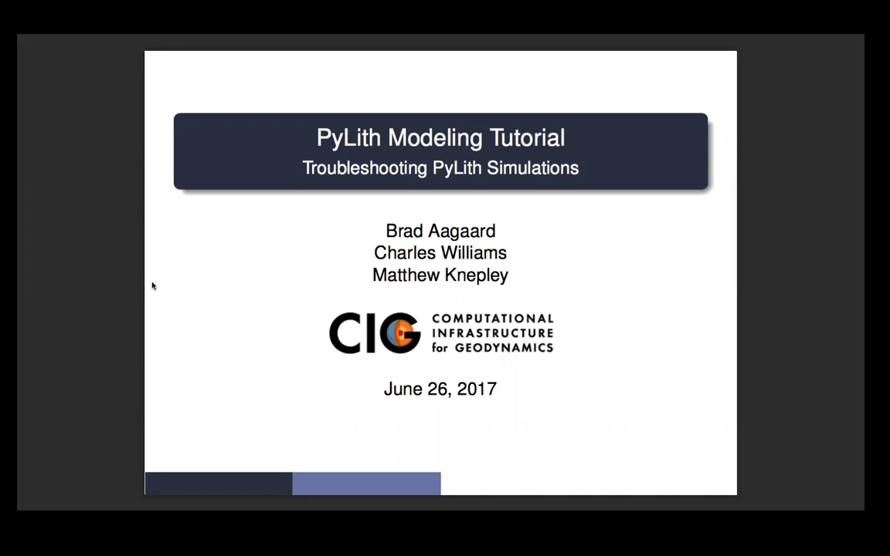
# Advance two slides to page 5, the 'Parameters Graphical User-Interface' subduction step02 case study.
pyautogui.press('Right')
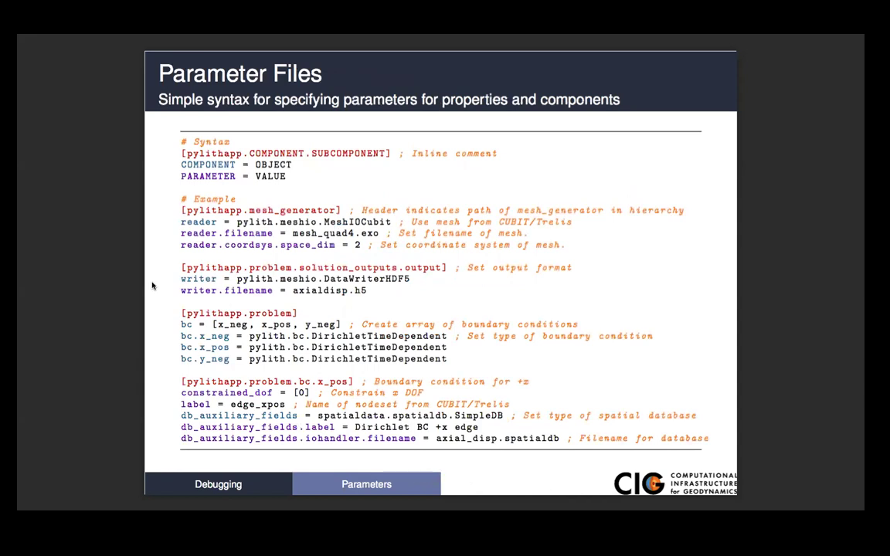
pyautogui.press('Right')
pyautogui.press('Right')
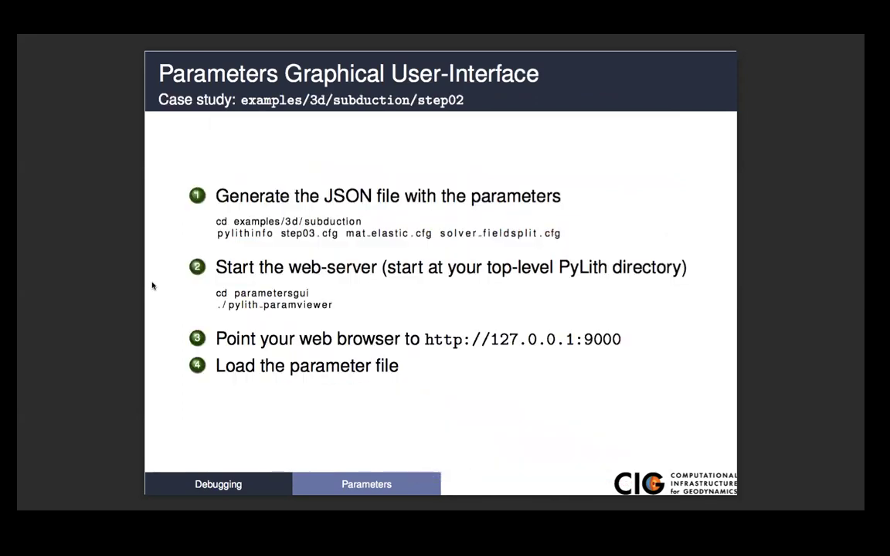
# Go to page 6, 'Show values of parameters using the command line', and exit full-screen mode.
pyautogui.press('Right')
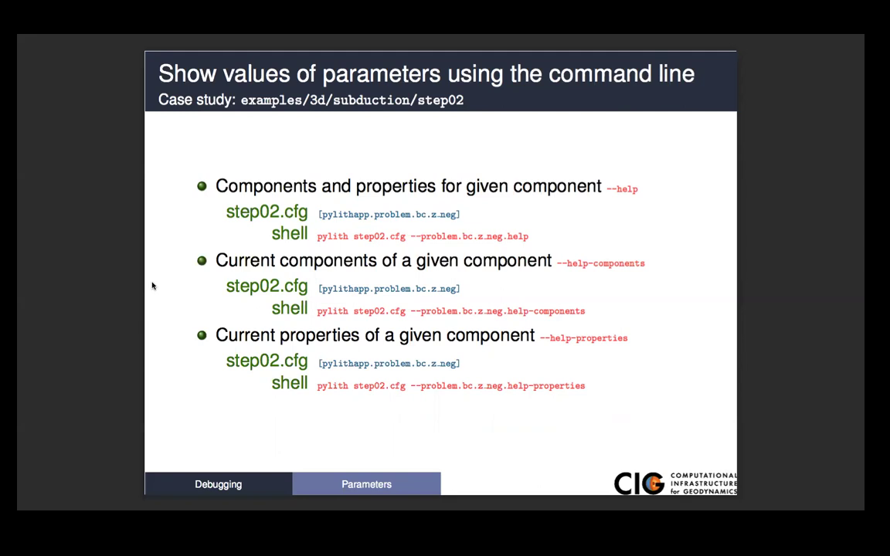
pyautogui.press('Escape')
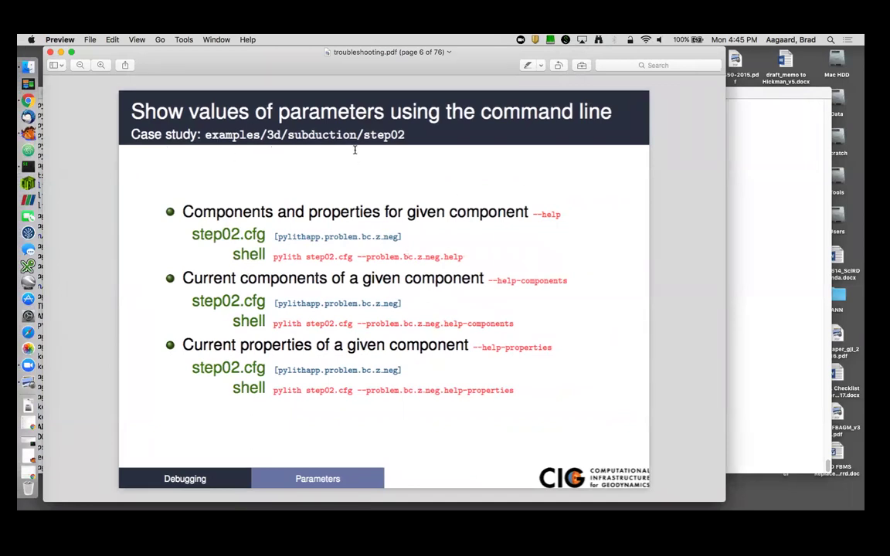
# In the terminal, run pylith step02.cfg --help to print PyLithApp's properties and facilities.
pyautogui.press('super+Tab')
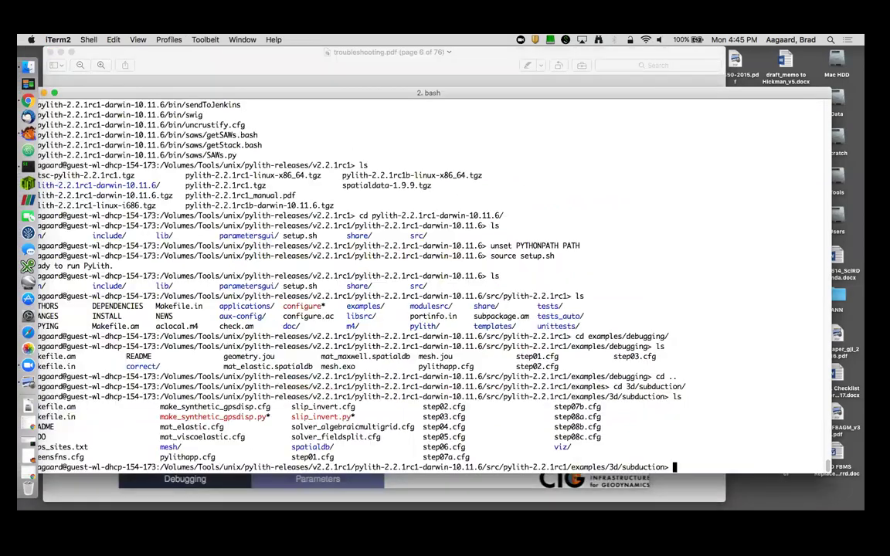
pyautogui.write('pylith step02')
pyautogui.press('Tab')
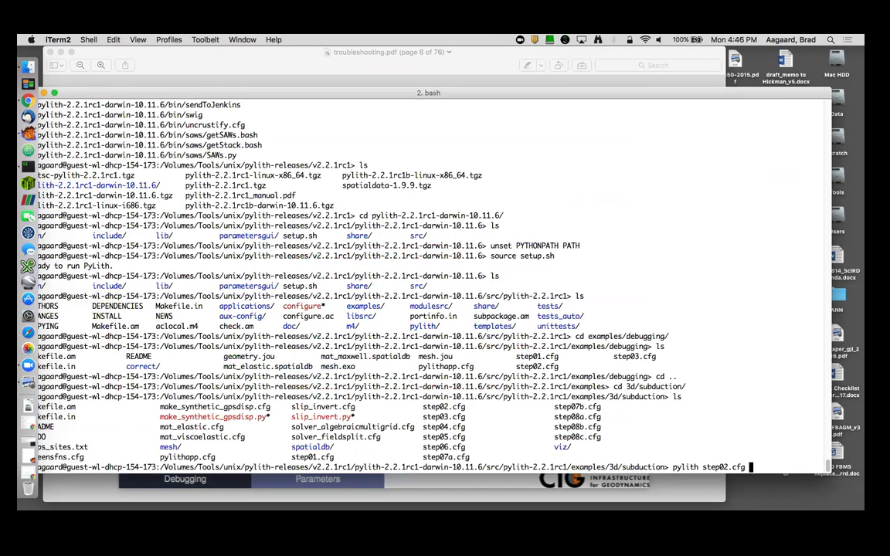
pyautogui.write('--help')
pyautogui.press('Return')
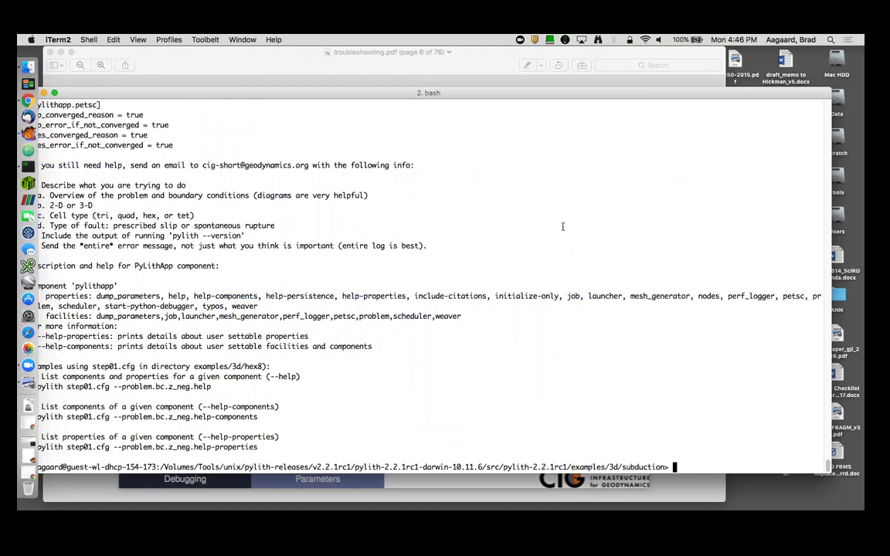
pyautogui.moveTo(384, 94)
pyautogui.mouseDown()
pyautogui.moveTo(413, 96)
pyautogui.moveTo(401, 95)
pyautogui.mouseUp()
pyautogui.scroll(10, 422, 194)
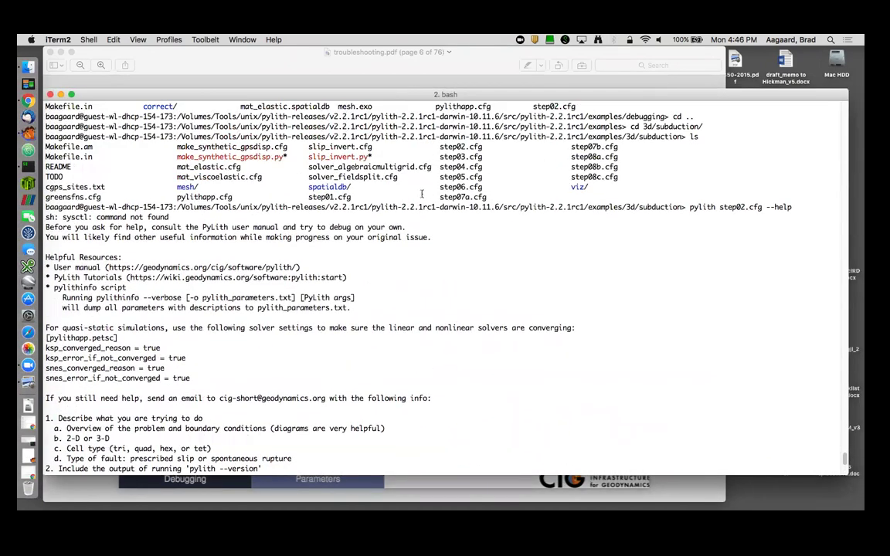
pyautogui.scroll(1, 422, 194)
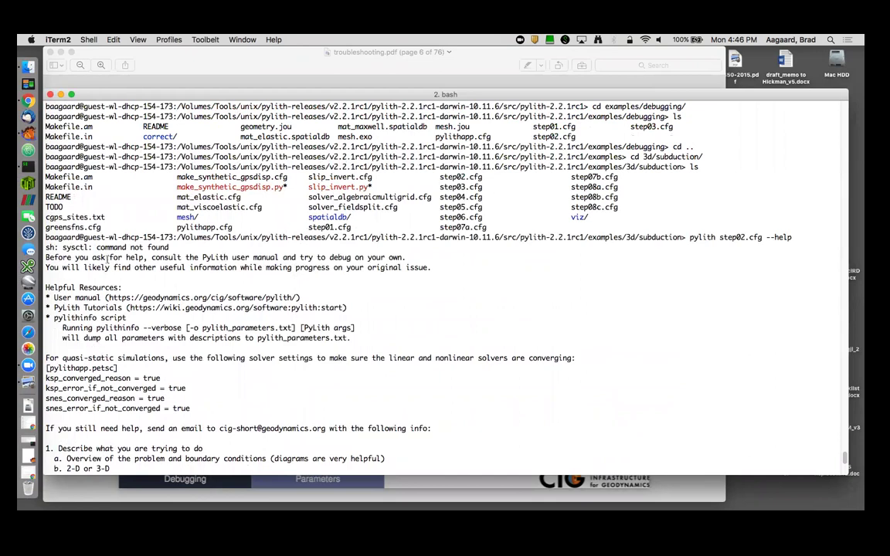
pyautogui.scroll(-3, 132, 232)
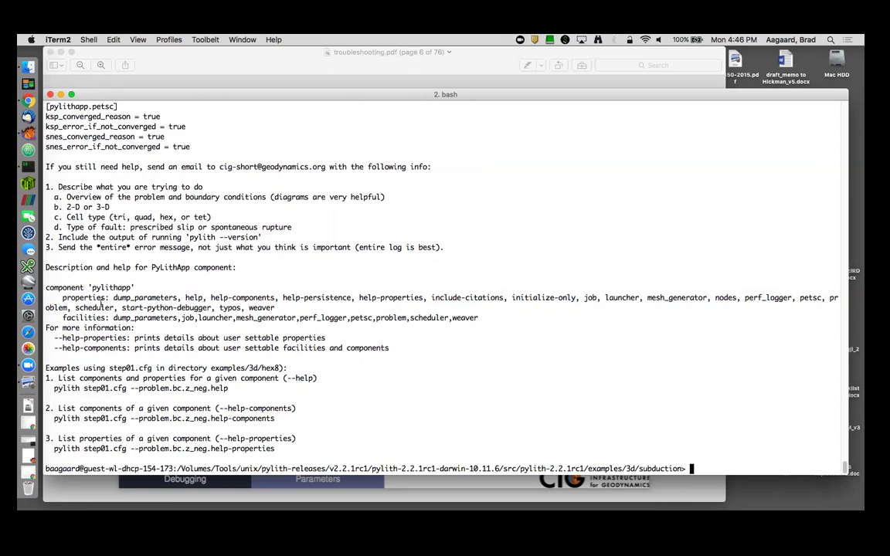
# Recall pylith step02.cfg --help and highlight the pylithapp component line and its facilities list.
pyautogui.press('Up')
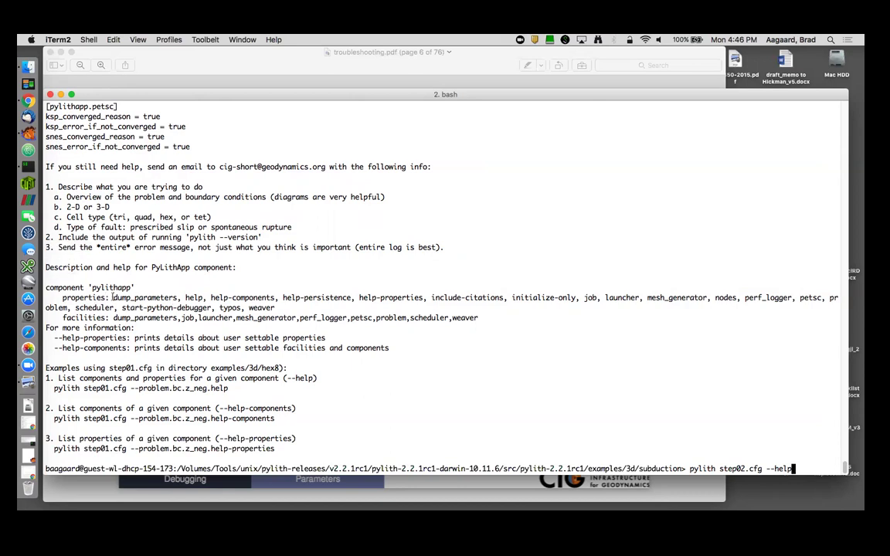
pyautogui.moveTo(45, 288); pyautogui.dragTo(331, 306)
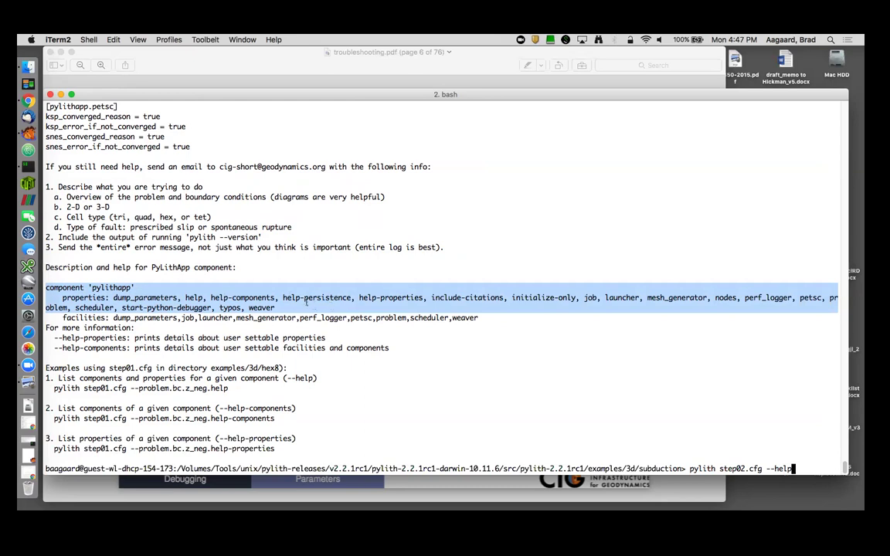
pyautogui.doubleClick(87, 317)
pyautogui.moveTo(87, 318); pyautogui.dragTo(478, 317)
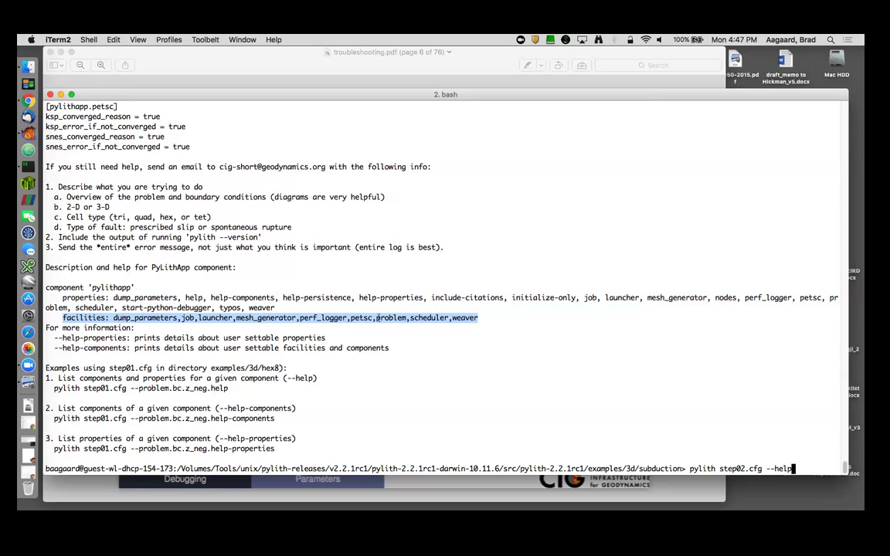
# Run pylith step02.cfg --problem.help to list the timedependent component's properties and facilities.
pyautogui.press('Left')
pyautogui.press('Left')
pyautogui.press('Left')
pyautogui.press('Left')
pyautogui.write('prob')
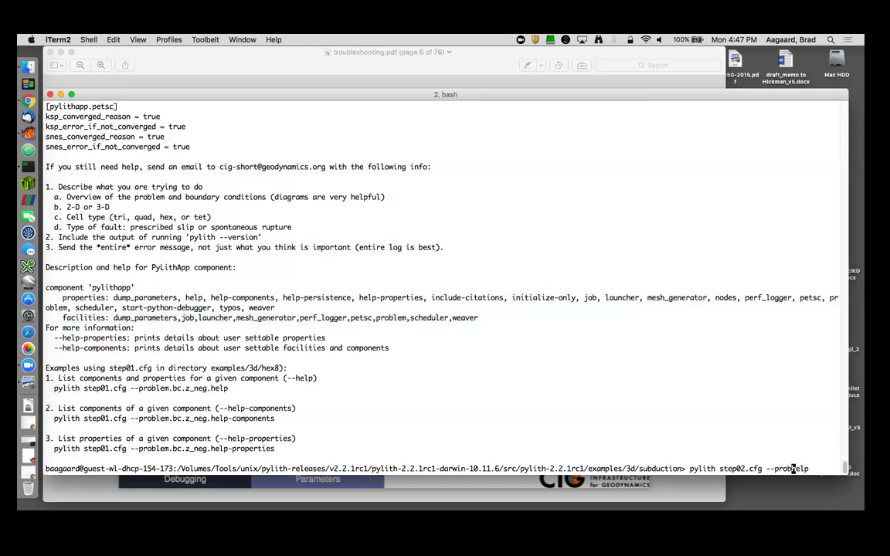
pyautogui.write('lem.')
pyautogui.press('Return')
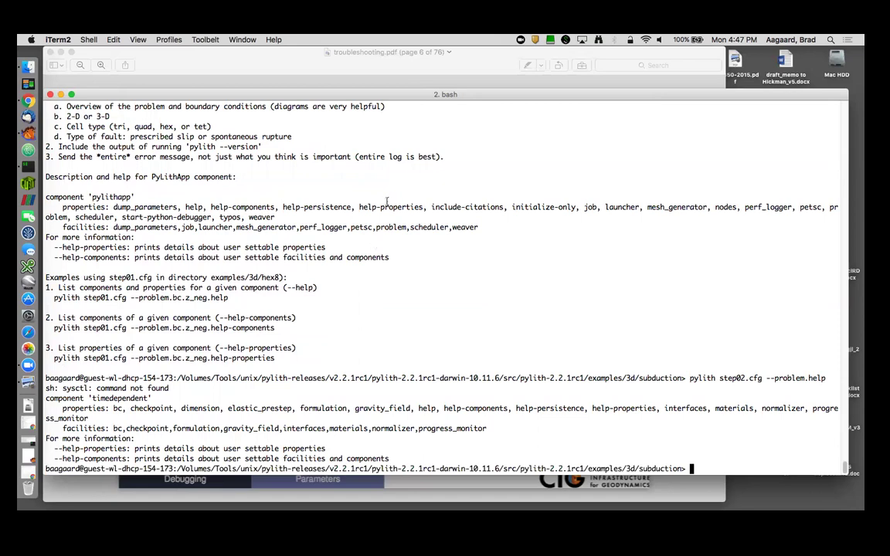
# Glance back at the slide, then highlight the 'timedependent' component line in the output.
pyautogui.click(337, 71)
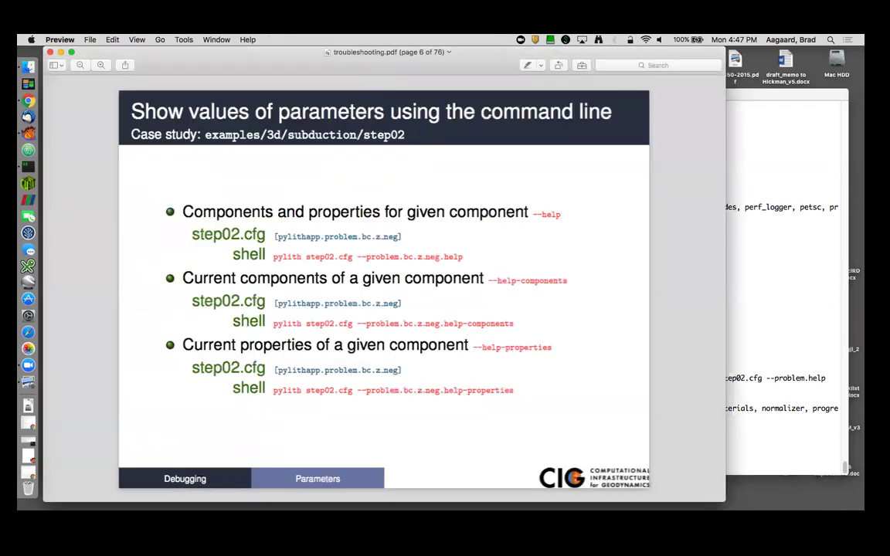
pyautogui.press('super+Tab')
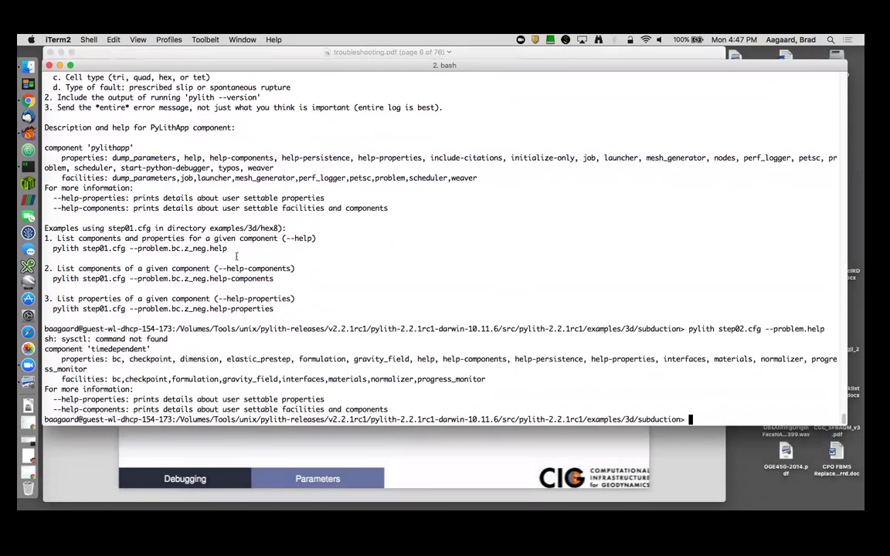
pyautogui.tripleClick(316, 329)
pyautogui.click(316, 329)
pyautogui.moveTo(43, 349); pyautogui.dragTo(149, 348)
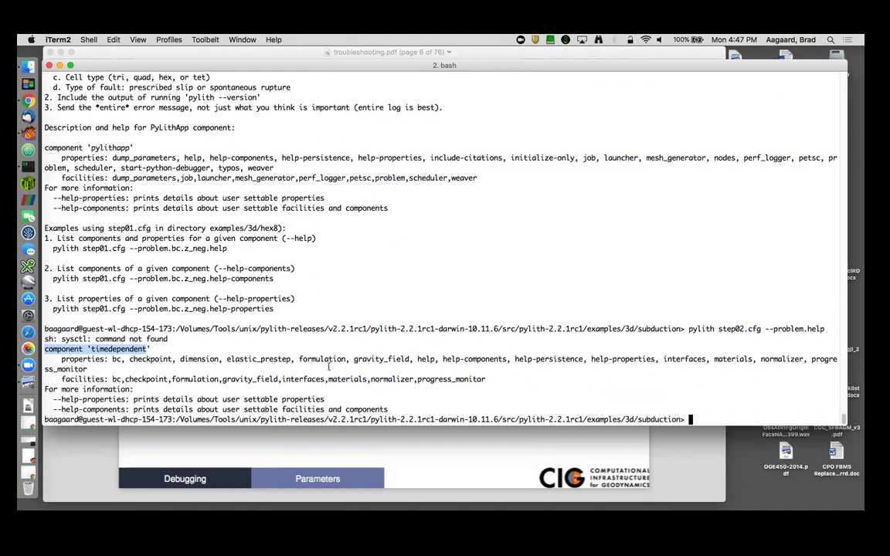
# Run pylith step02.cfg --problem.bc.help and highlight the bc facilities x_neg through z_neg.
pyautogui.press('Up')
pyautogui.press('Left')
pyautogui.press('Left')
pyautogui.press('Left')
pyautogui.press('Left')
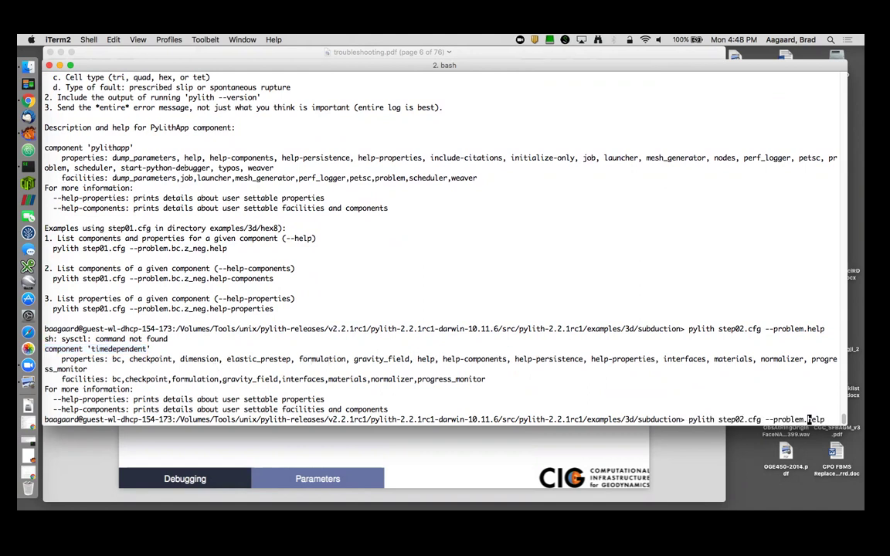
pyautogui.write('bc.')
pyautogui.press('Return')
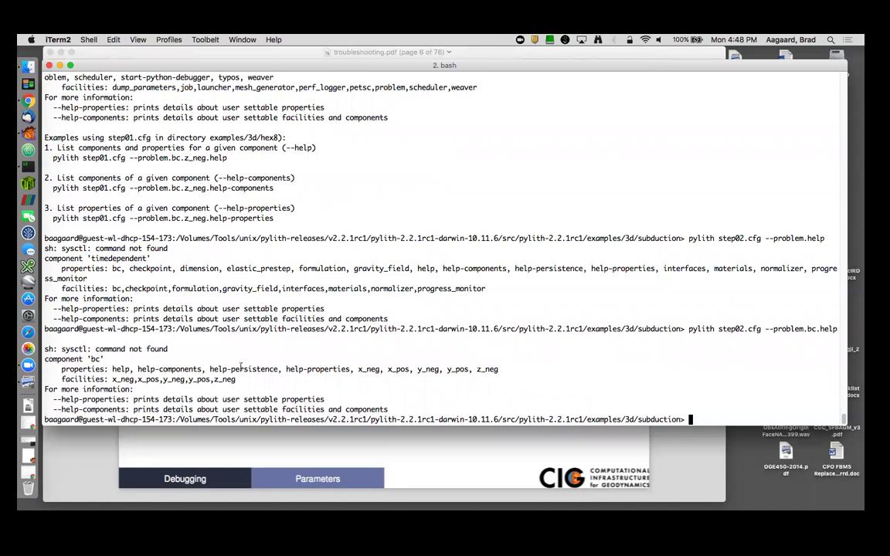
pyautogui.moveTo(112, 379); pyautogui.dragTo(249, 375)
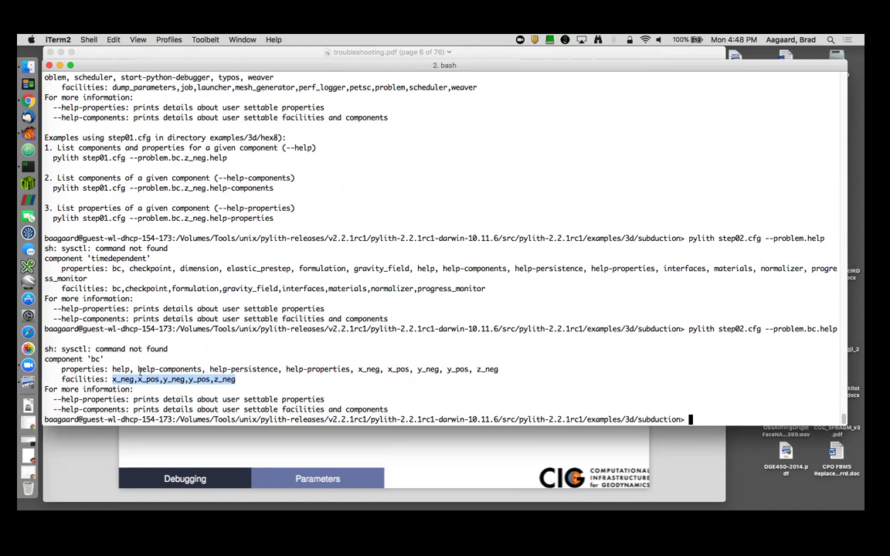
# Run pylith step02.cfg --problem.bc.z_neg.help to show the dirichletbc component's properties.
pyautogui.press('Up')
pyautogui.press('Left')
pyautogui.press('Left')
pyautogui.press('Left')
pyautogui.press('Left')
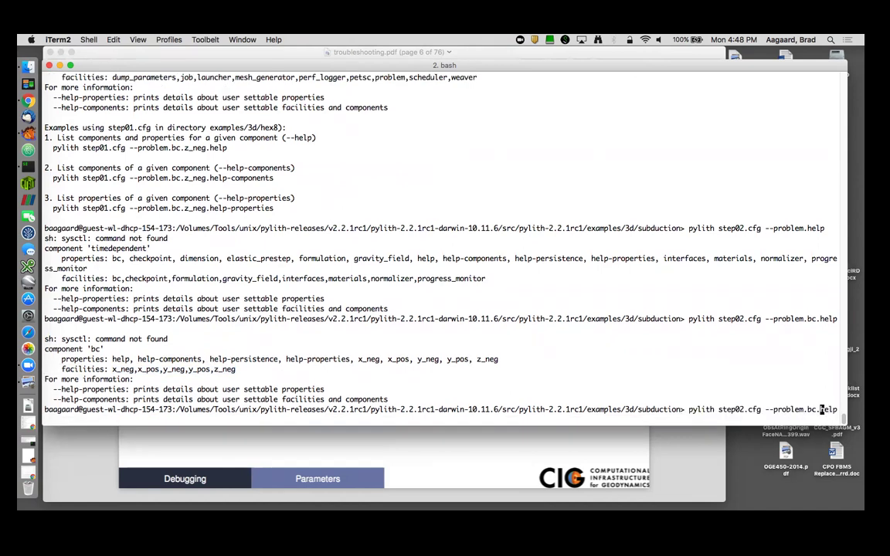
pyautogui.write('z_neg.')
pyautogui.press('Return')
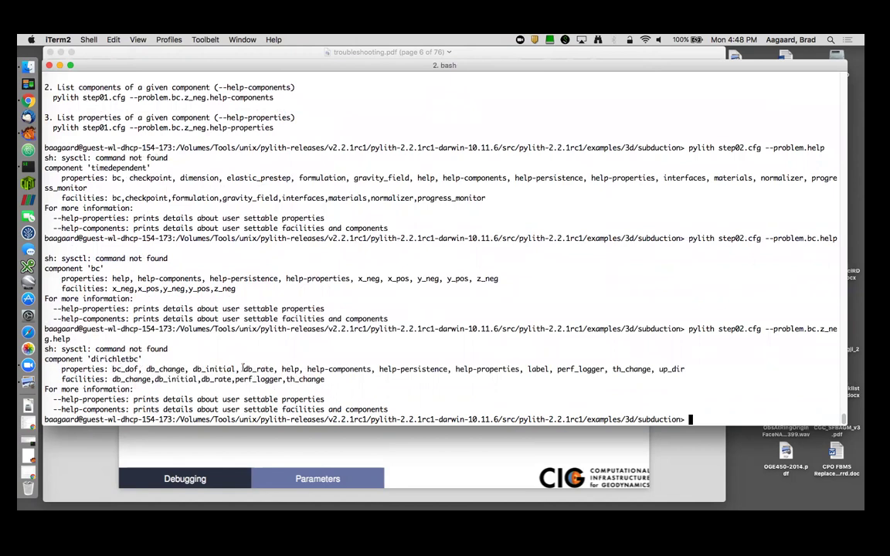
# Run --problem.bc.z_neg.db_rate.help, revealing db_rate is a nullcomponent.
pyautogui.press('Up')
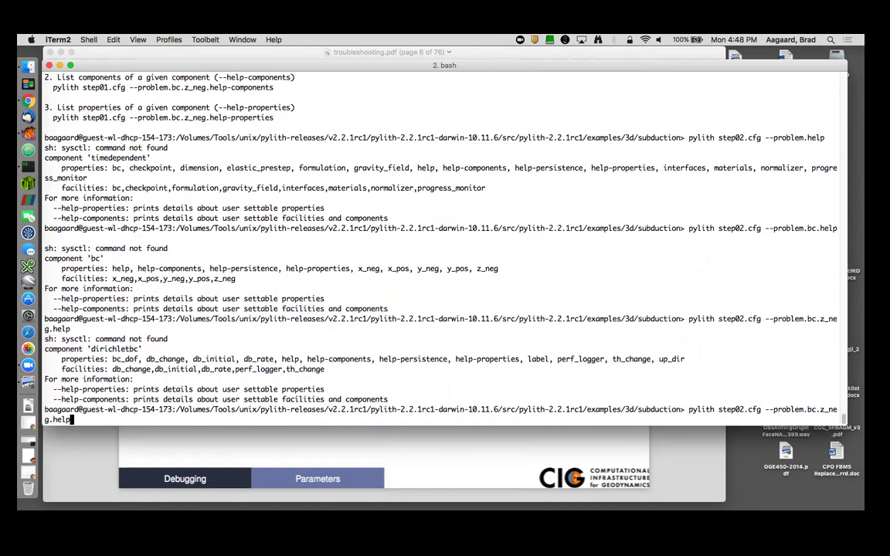
pyautogui.press('BackSpace')
pyautogui.press('BackSpace')
pyautogui.press('BackSpace')
pyautogui.press('BackSpace')
pyautogui.write('db_rate.help')
pyautogui.press('Return')
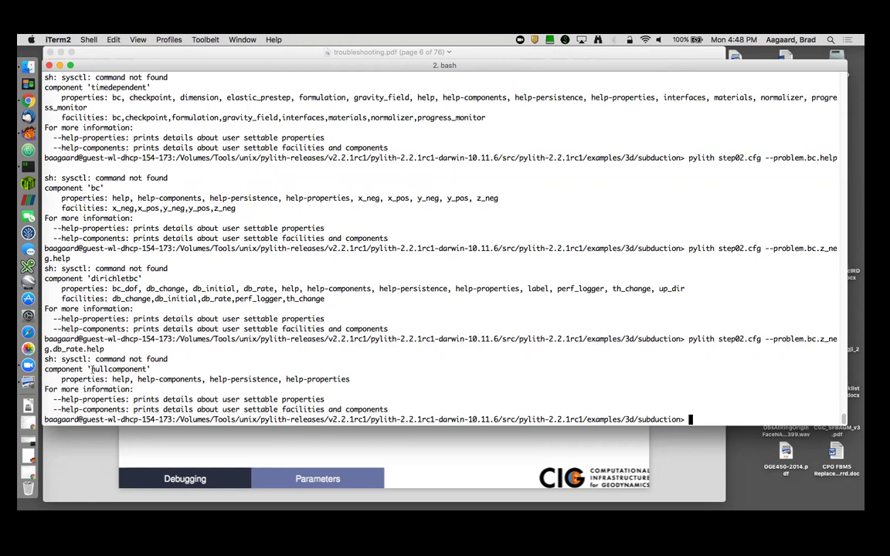
# Run the db_rate query with --help-components, then with --help-properties.
pyautogui.press('Up')
pyautogui.write('-c')
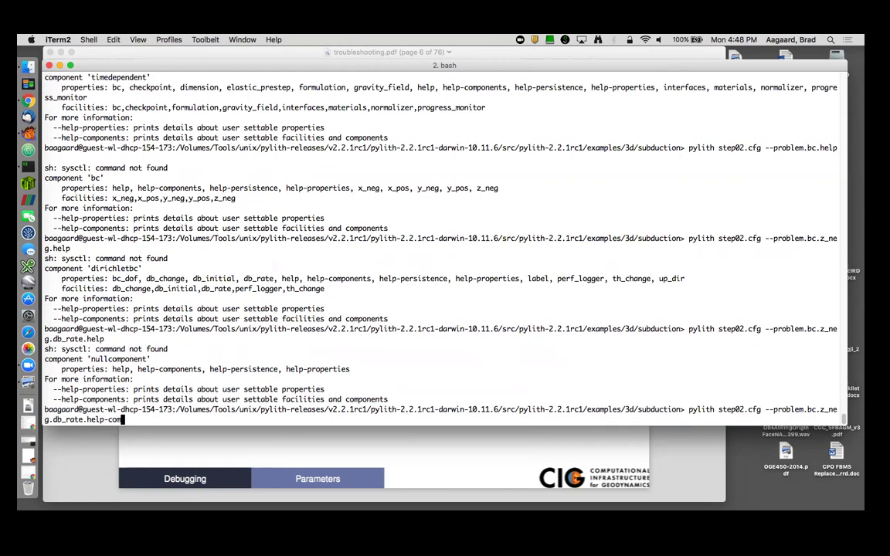
pyautogui.write('omponents')
pyautogui.press('Return')
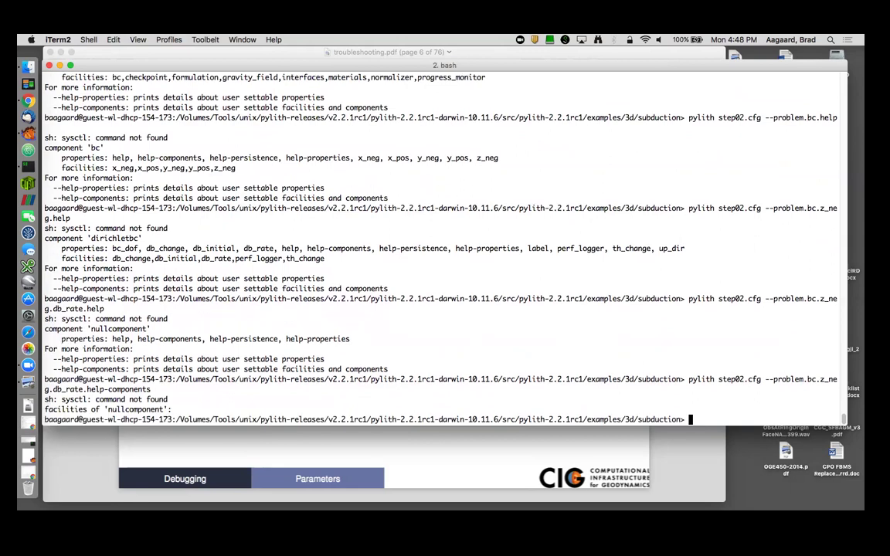
pyautogui.press('Up')
pyautogui.press('BackSpace')
pyautogui.press('BackSpace')
pyautogui.press('BackSpace')
pyautogui.press('BackSpace')
pyautogui.press('BackSpace')
pyautogui.press('BackSpace')
pyautogui.press('BackSpace')
pyautogui.press('BackSpace')
pyautogui.press('BackSpace')
pyautogui.press('BackSpace')
pyautogui.write('properties')
pyautogui.press('Return')
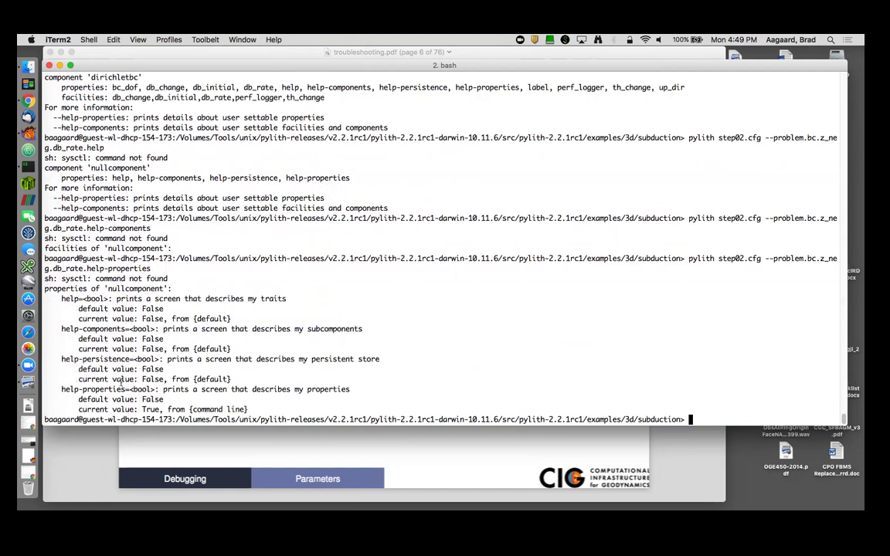
# Change up to the 3d folder with cd .. and back into subduction/.
pyautogui.write('cd ..')
pyautogui.press('Return')
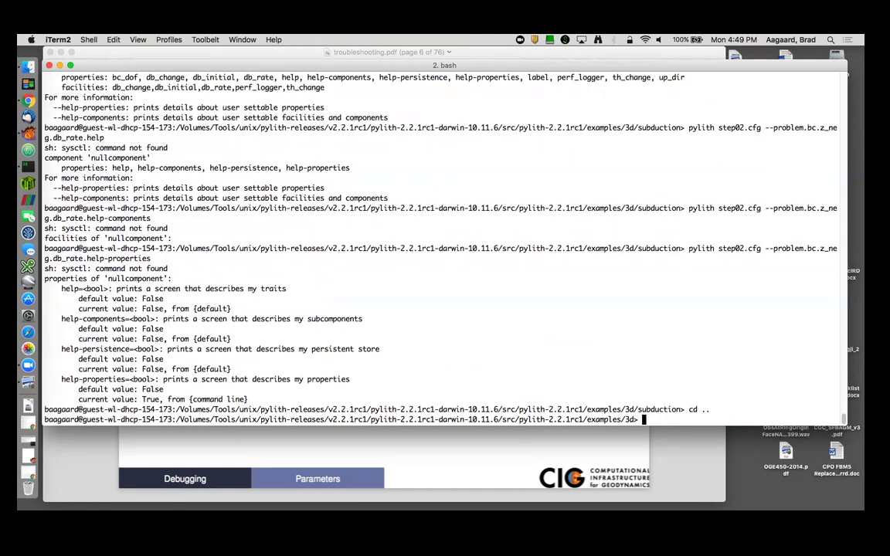
pyautogui.write('cd ..')
pyautogui.press('BackSpace')
pyautogui.press('BackSpace')
pyautogui.write('subduction/')
pyautogui.press('Return')
# Run pylith step02.cfg --problem.bc.z_neg.db_initial.help-properties to list the zerodispdb properties.
pyautogui.press('Up')
pyautogui.press('Up')
pyautogui.press('Up')
pyautogui.press('Up')
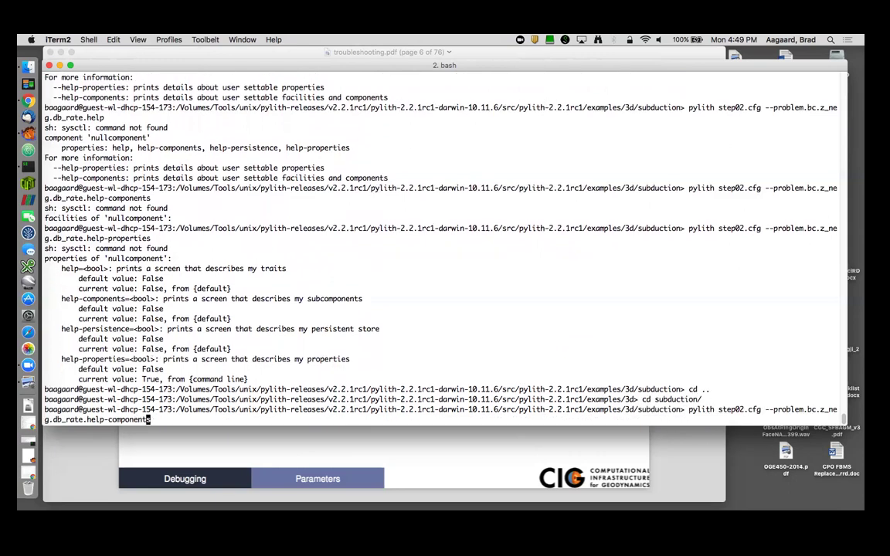
pyautogui.press('Left')
pyautogui.press('Left')
pyautogui.press('Left')
pyautogui.press('Left')
pyautogui.press('Left')
pyautogui.press('Left')
pyautogui.press('Left')
pyautogui.press('Left')
pyautogui.press('Left')
pyautogui.press('Left')
pyautogui.press('Left')
pyautogui.press('Left')
pyautogui.press('Left')
pyautogui.press('Left')
pyautogui.press('BackSpace')
pyautogui.press('BackSpace')
pyautogui.press('BackSpace')
pyautogui.press('BackSpace')
pyautogui.press('BackSpace')
pyautogui.write('initial.')
pyautogui.press('End')
pyautogui.press('BackSpace')
pyautogui.press('BackSpace')
pyautogui.press('BackSpace')
pyautogui.press('BackSpace')
pyautogui.press('BackSpace')
pyautogui.press('BackSpace')
pyautogui.press('BackSpace')
pyautogui.press('BackSpace')
pyautogui.press('BackSpace')
pyautogui.press('BackSpace')
pyautogui.write('properties')
pyautogui.press('Return')
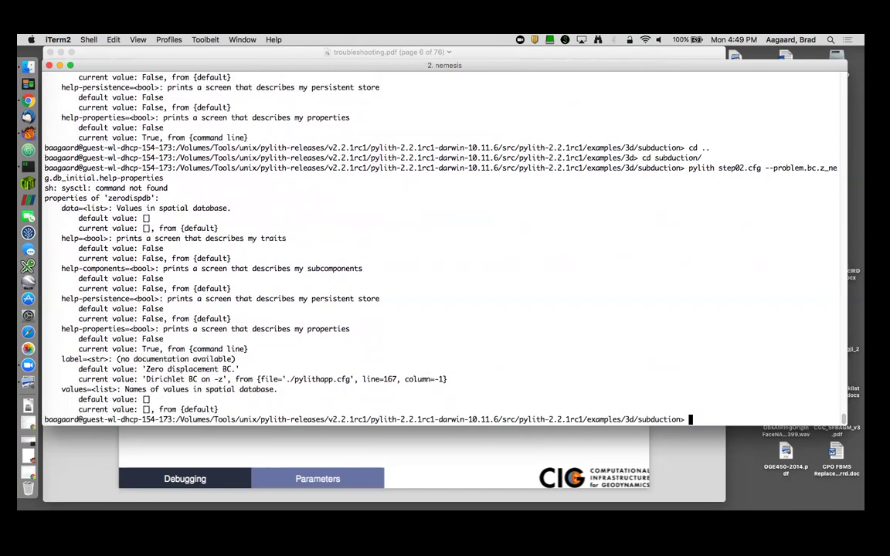
# Highlight zerodispdb and its labels 'Zero displacement BC' and 'Dirichlet BC on -z', then return to Preview.
pyautogui.doubleClick(109, 198)
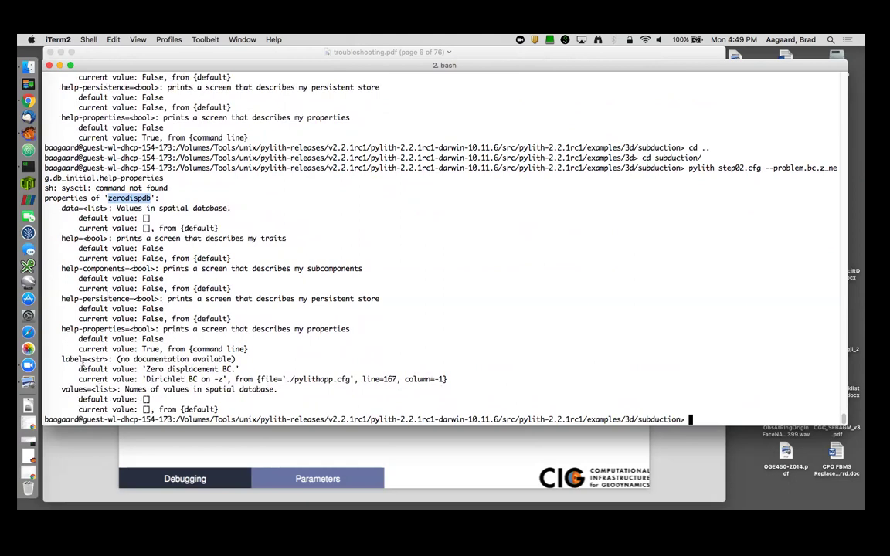
pyautogui.click(93, 359)
pyautogui.tripleClick(92, 360)
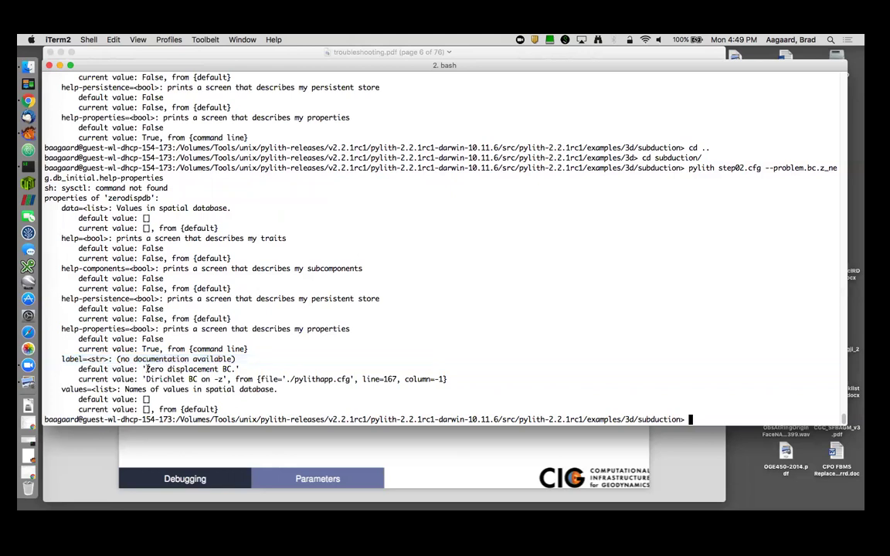
pyautogui.moveTo(146, 369); pyautogui.dragTo(232, 370)
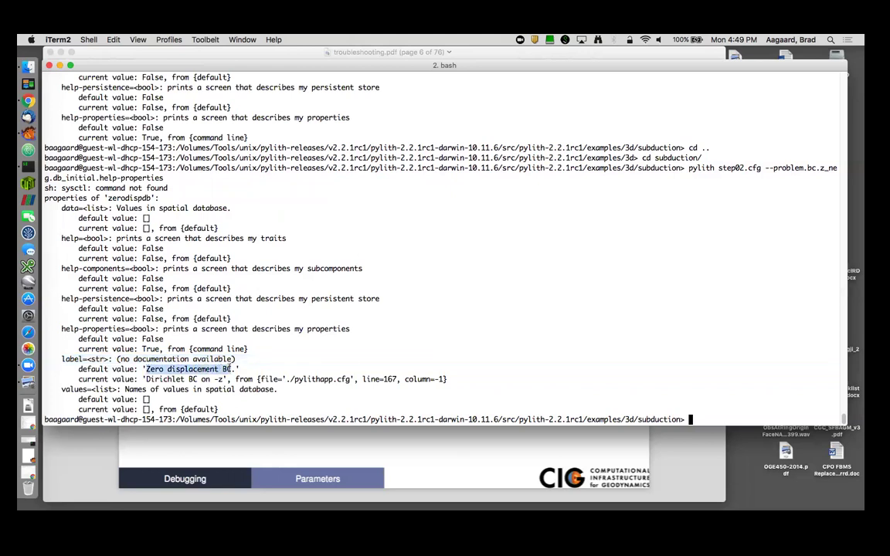
pyautogui.doubleClick(148, 379)
pyautogui.moveTo(148, 379); pyautogui.dragTo(219, 379)
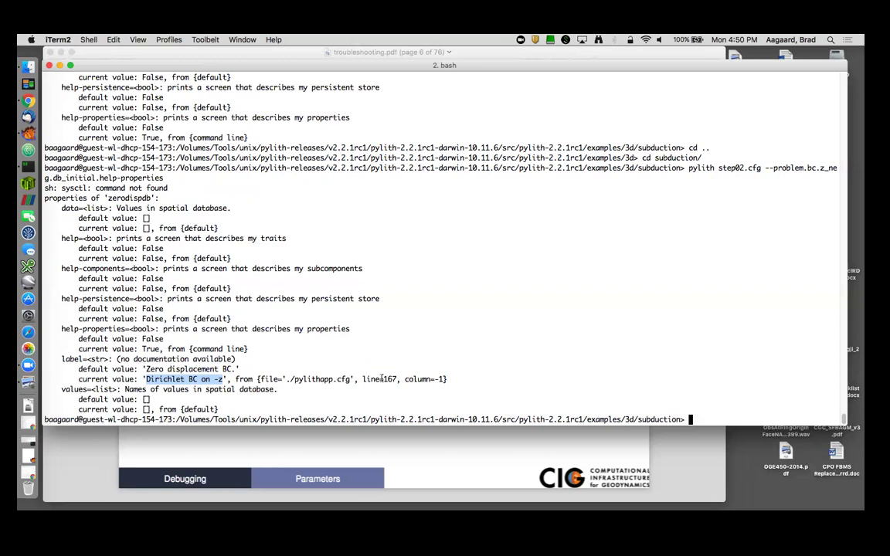
pyautogui.press('super+Tab')
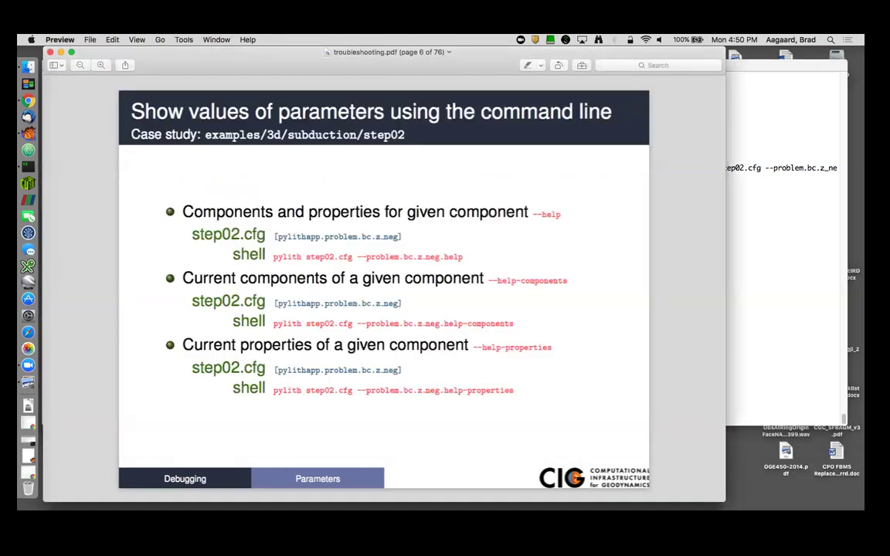